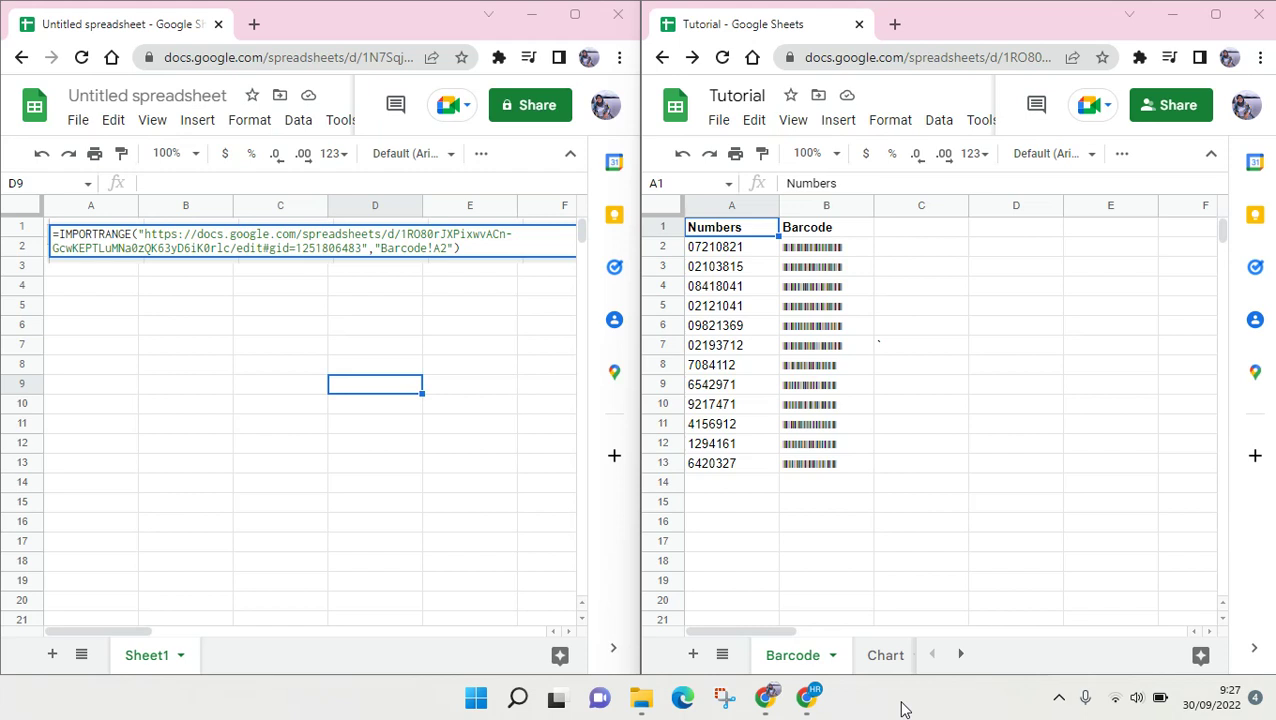
# - Commit the IMPORTRANGE formula in A5 so it shows 07210821, with My Drive beside it
pyautogui.click(113, 299)
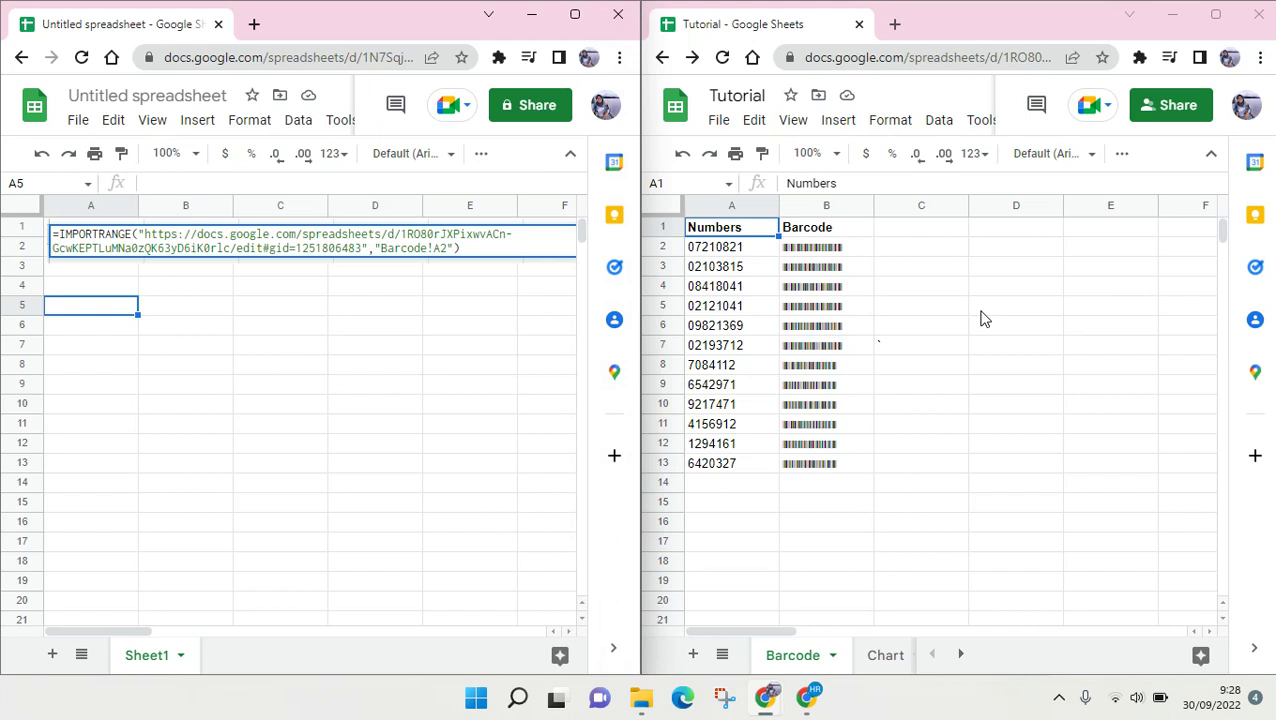
pyautogui.write('/')
pyautogui.click(145, 328)
pyautogui.click(125, 311)
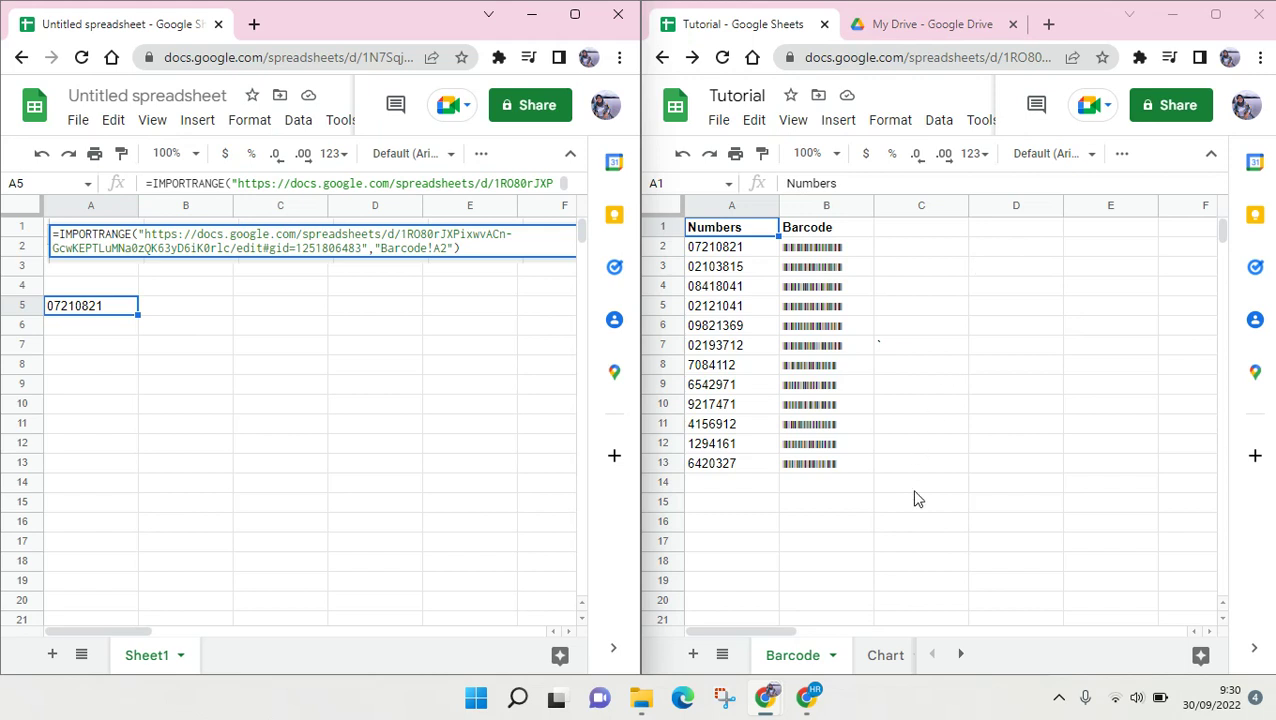
pyautogui.click(876, 24)
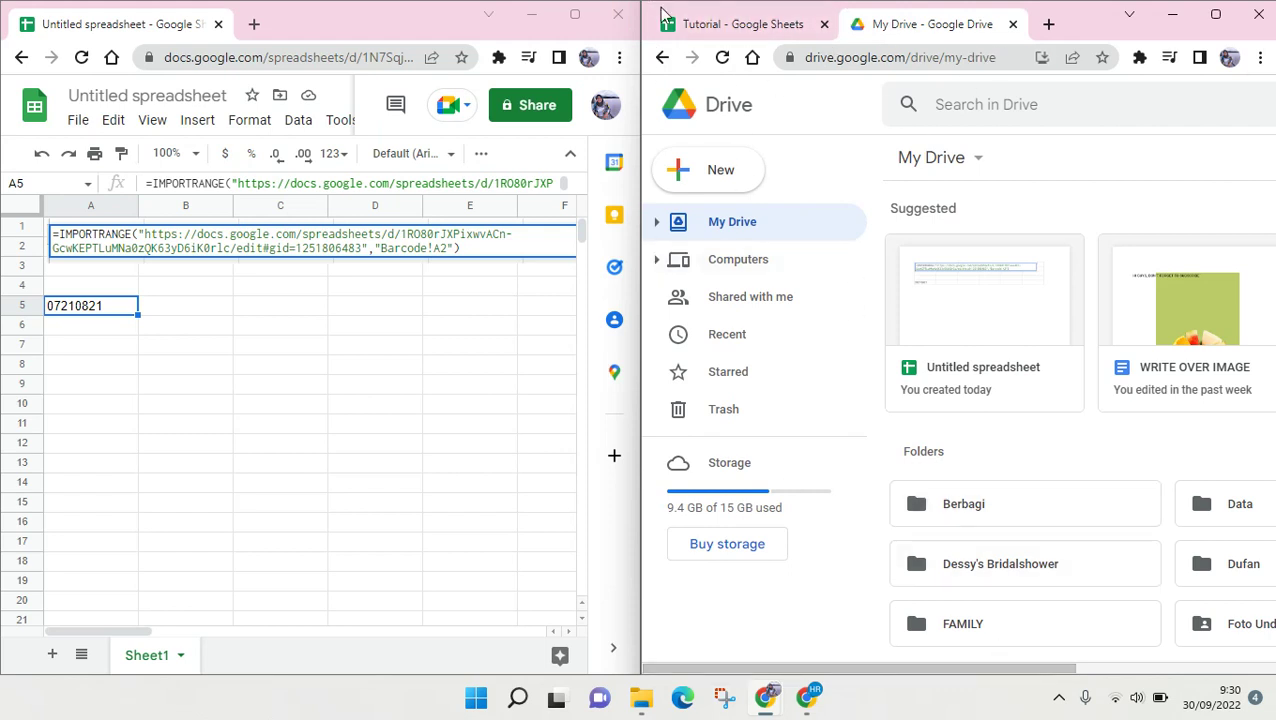
# - Duplicate the Tutorial file in My Drive and open the resulting Copy of Tutorial
pyautogui.moveTo(860, 668); pyautogui.dragTo(1066, 650)
pyautogui.rightClick(1083, 292)
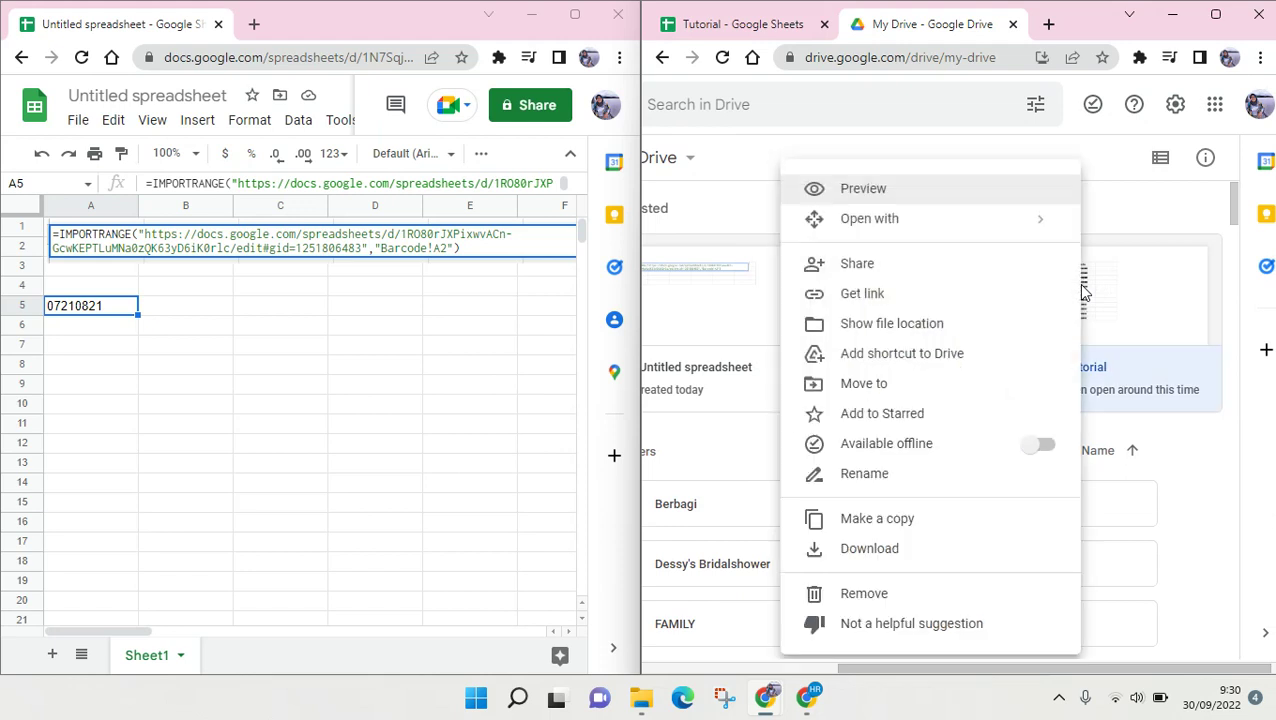
pyautogui.click(860, 533)
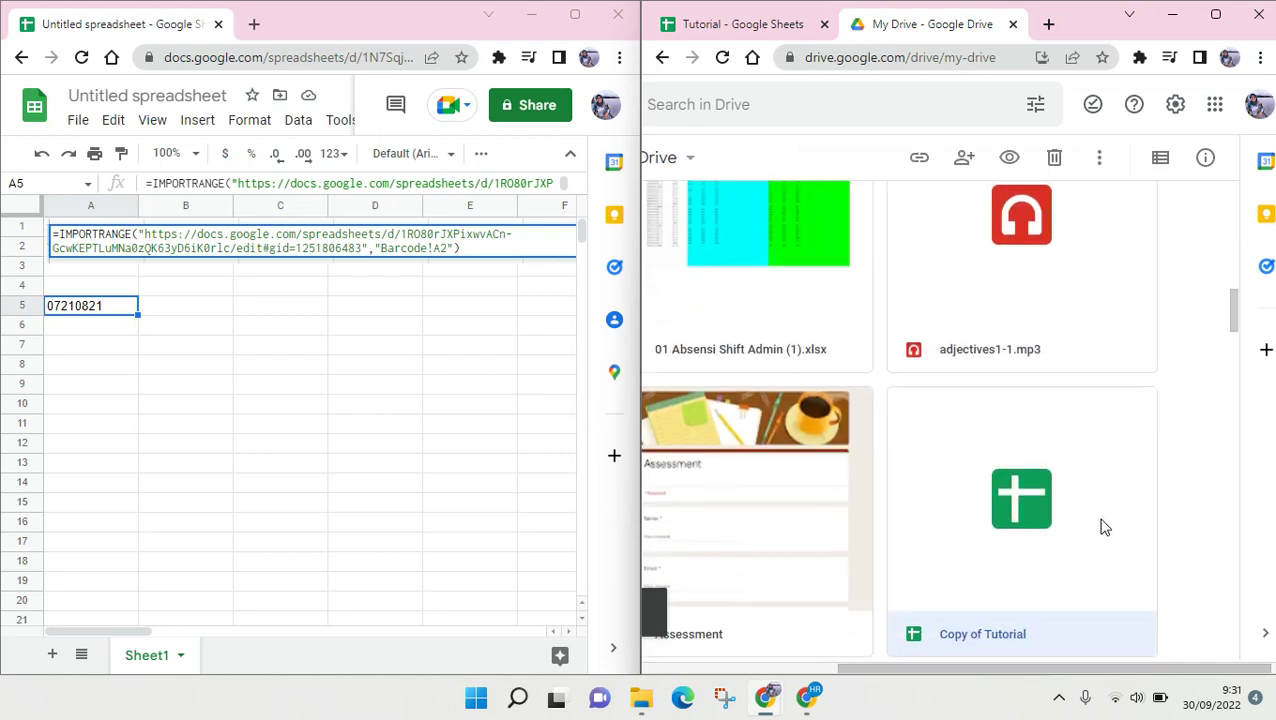
pyautogui.doubleClick(1000, 566)
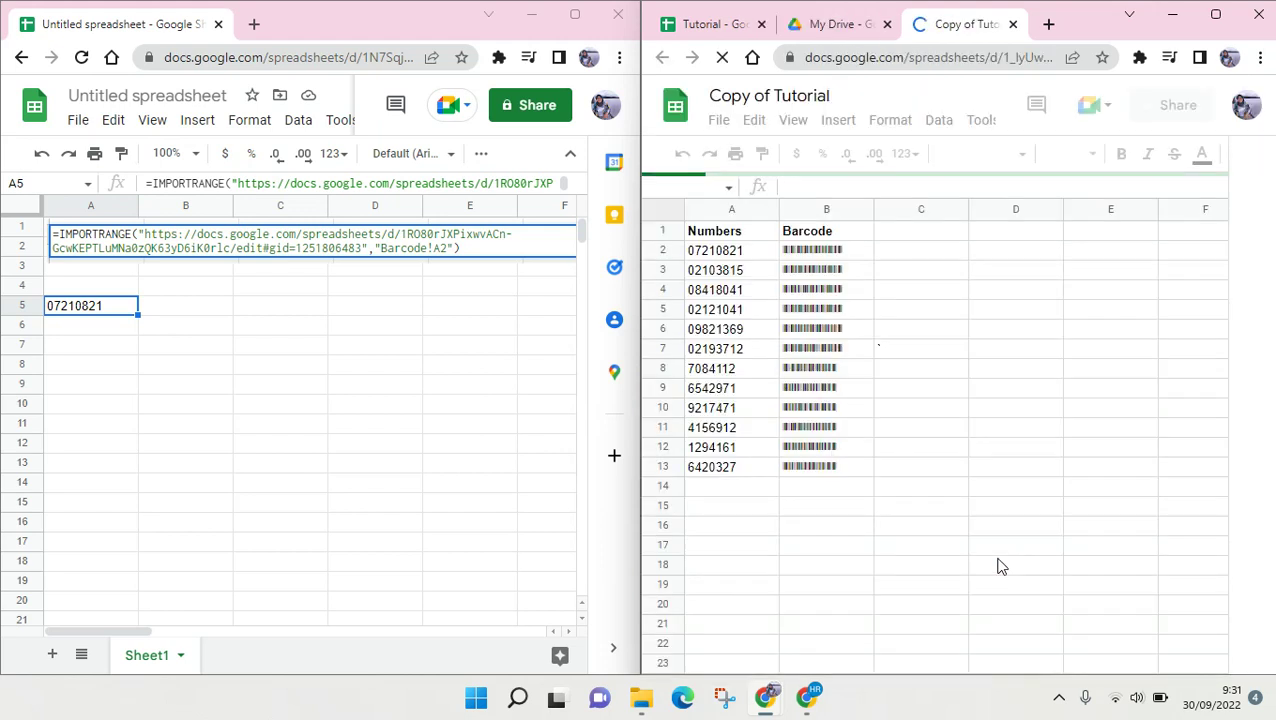
pyautogui.click(105, 347)
pyautogui.click(90, 310)
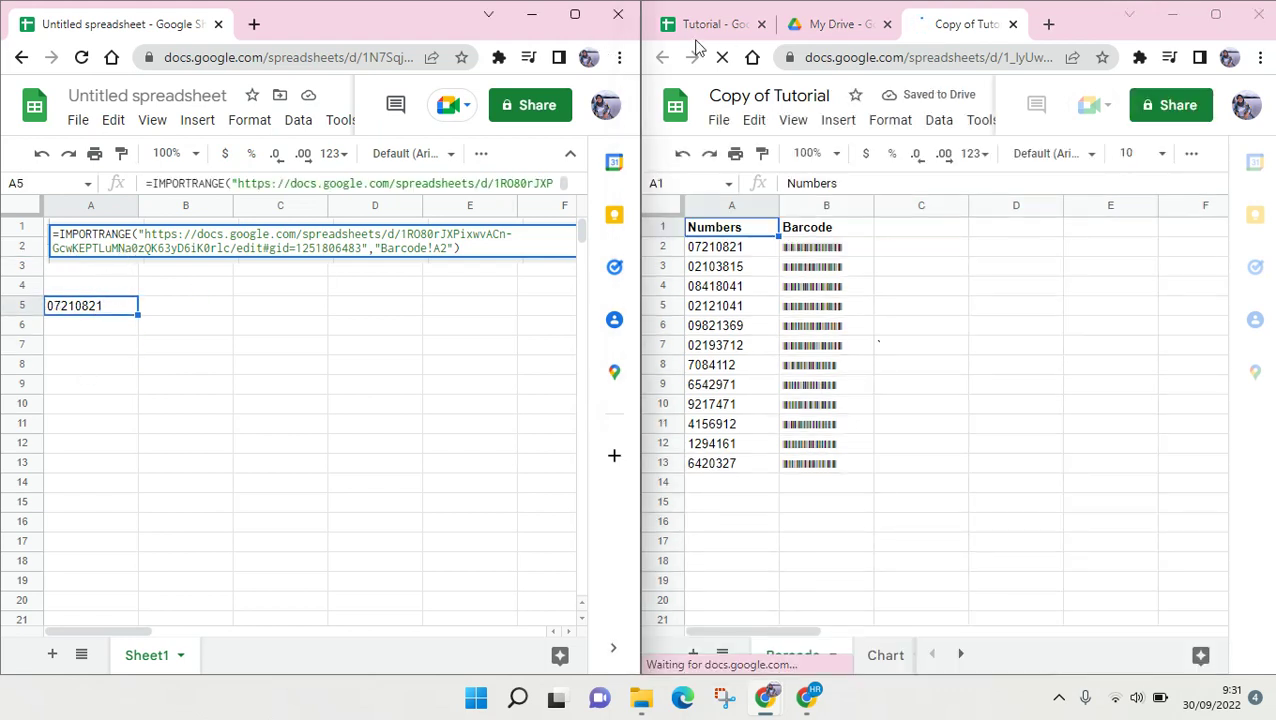
# - Enter =IMPORTRANGE in A7 with the Copy of Tutorial's quoted URL and "Barcode!A2"
pyautogui.click(120, 349)
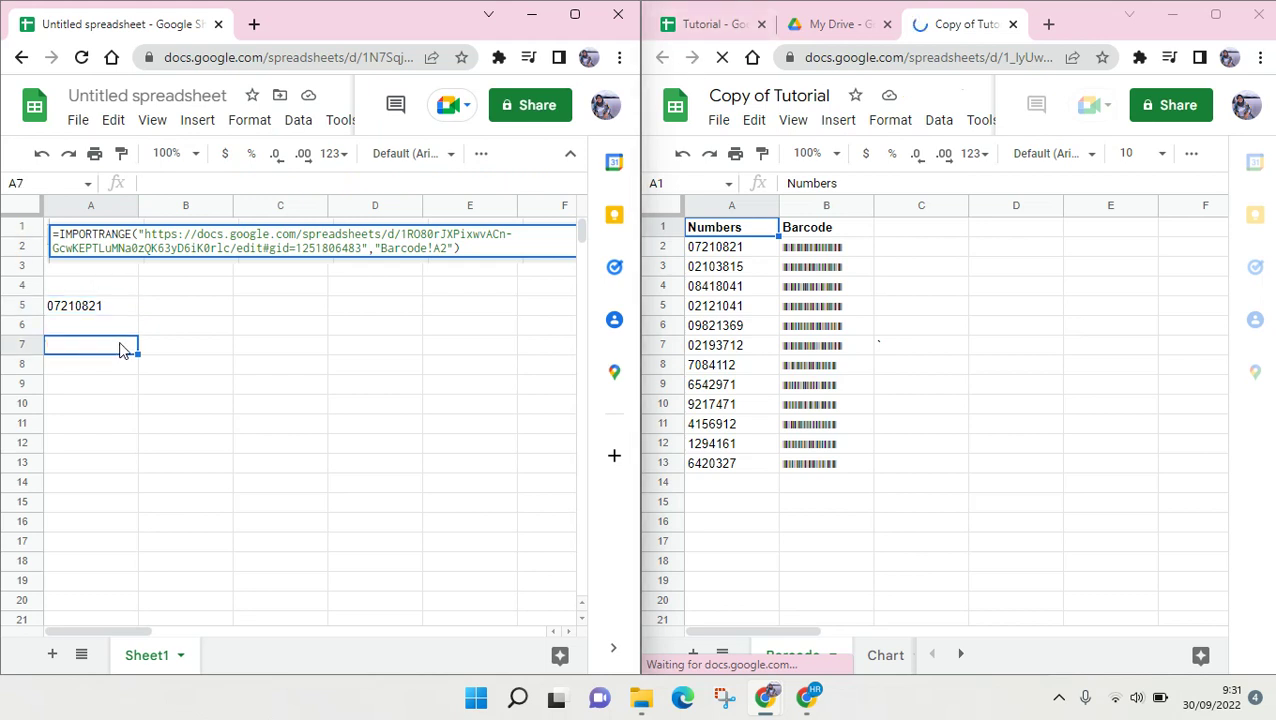
pyautogui.write('=')
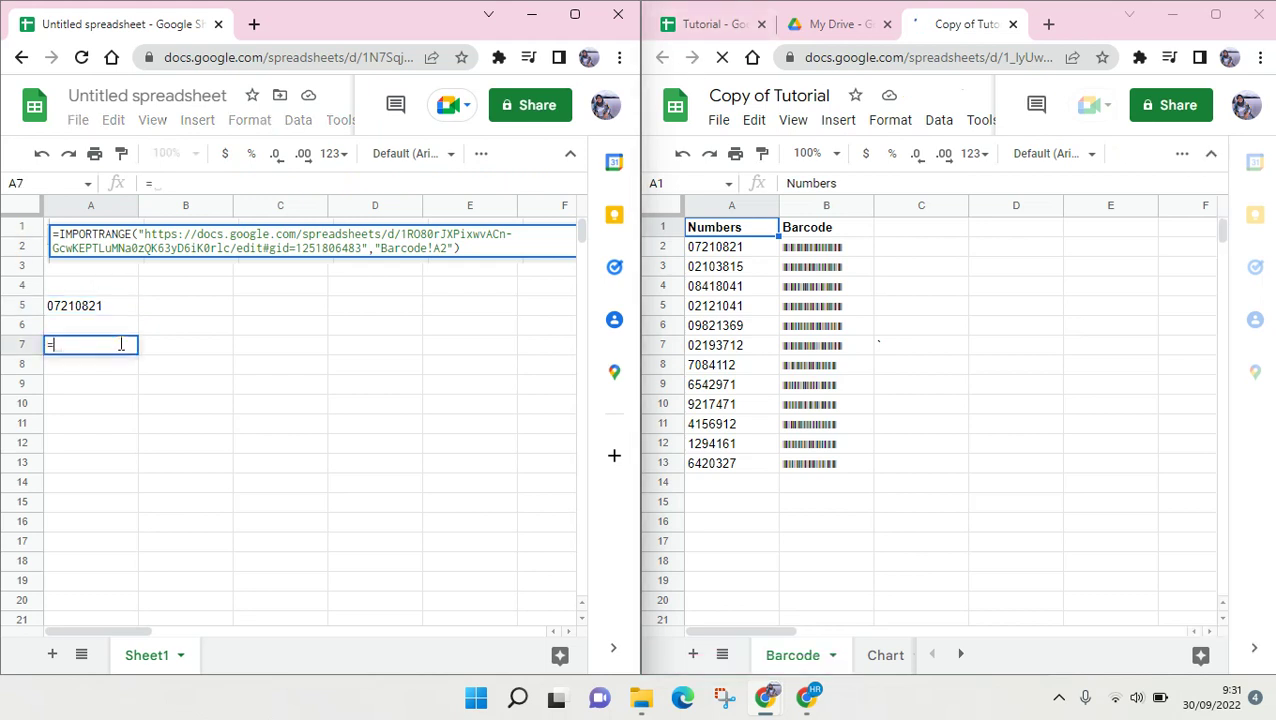
pyautogui.write('impor')
pyautogui.press('Down')
pyautogui.press('Down')
pyautogui.press('Down')
pyautogui.press('Down')
pyautogui.press('Tab')
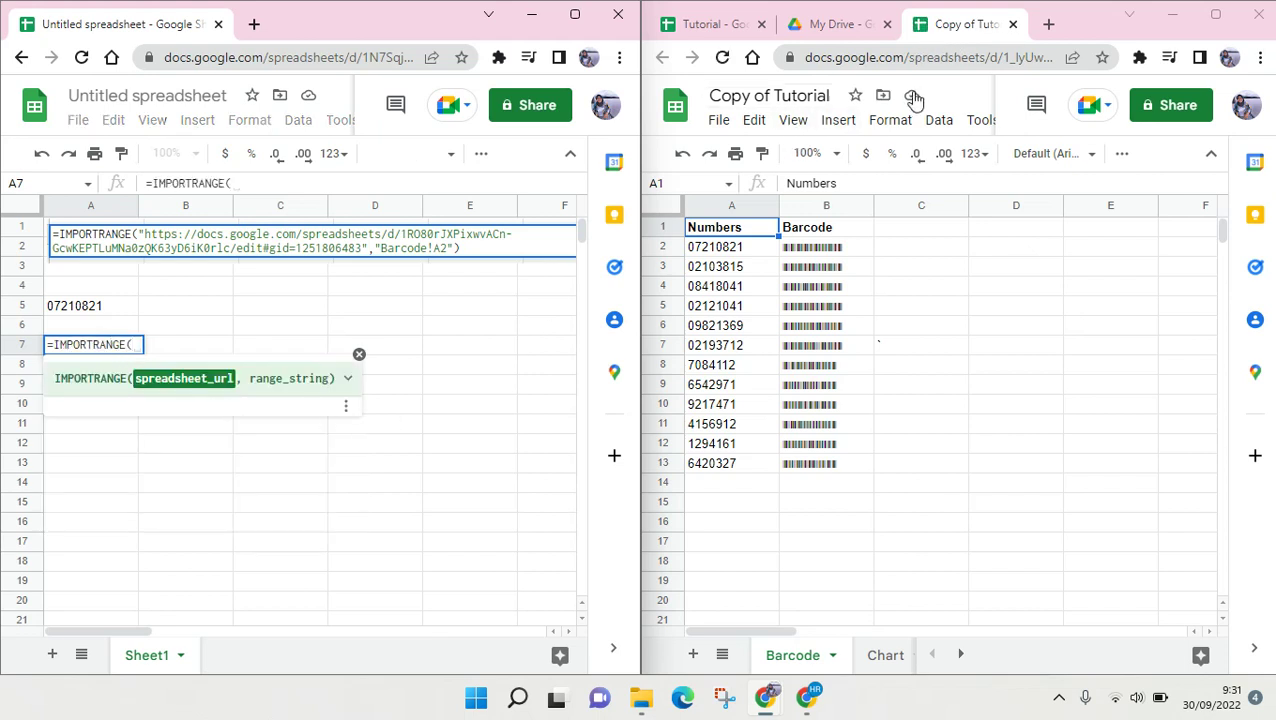
pyautogui.click(916, 57)
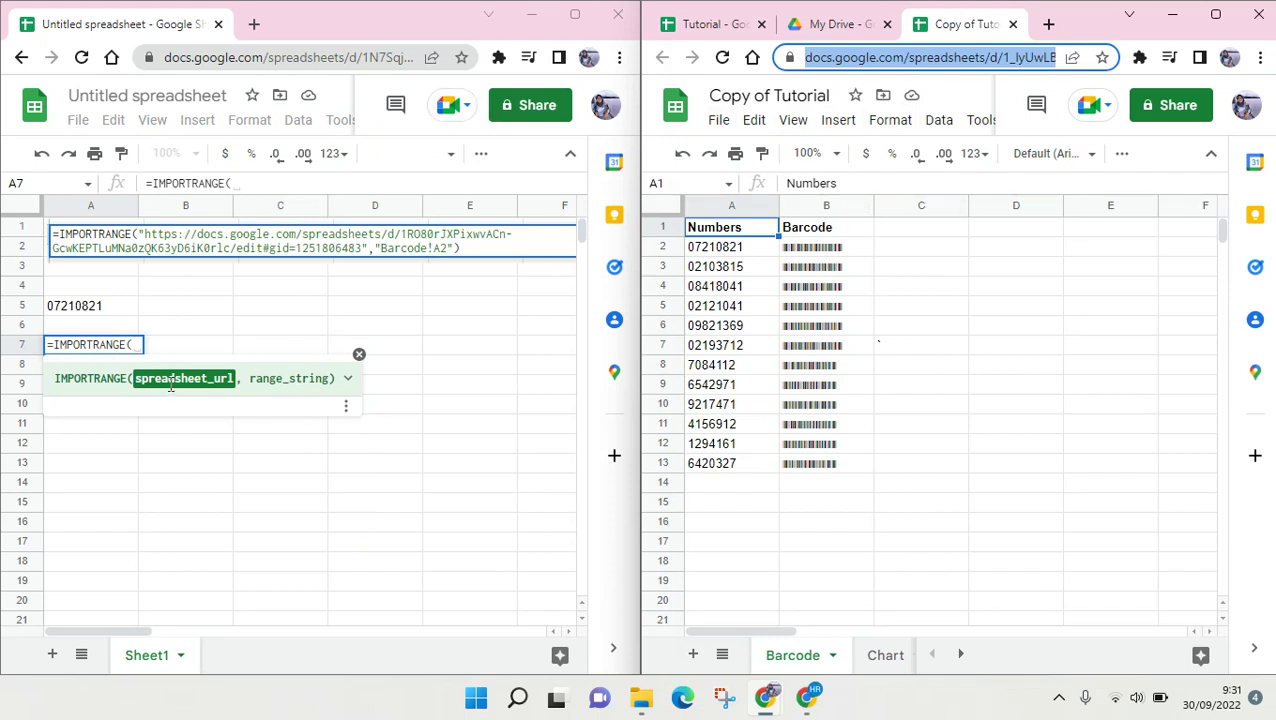
pyautogui.write('"')
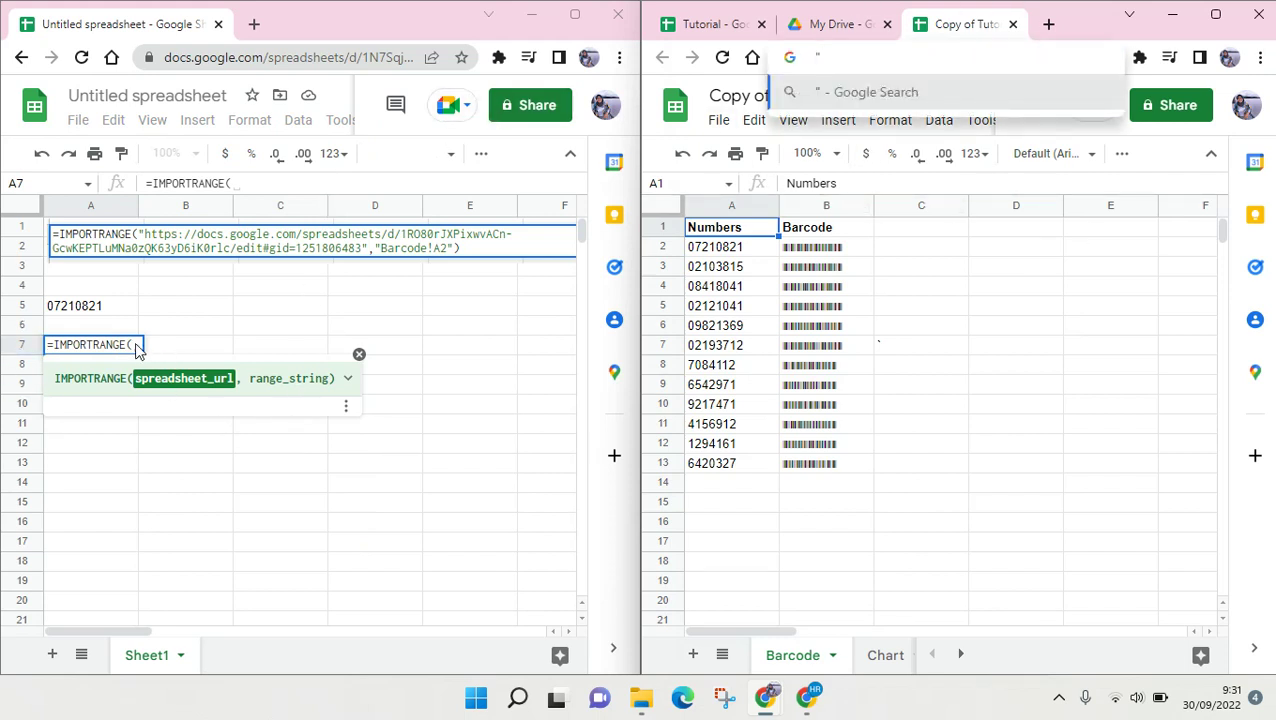
pyautogui.click(299, 410)
pyautogui.write('"')
pyautogui.hotkey('ctrl', 'v')
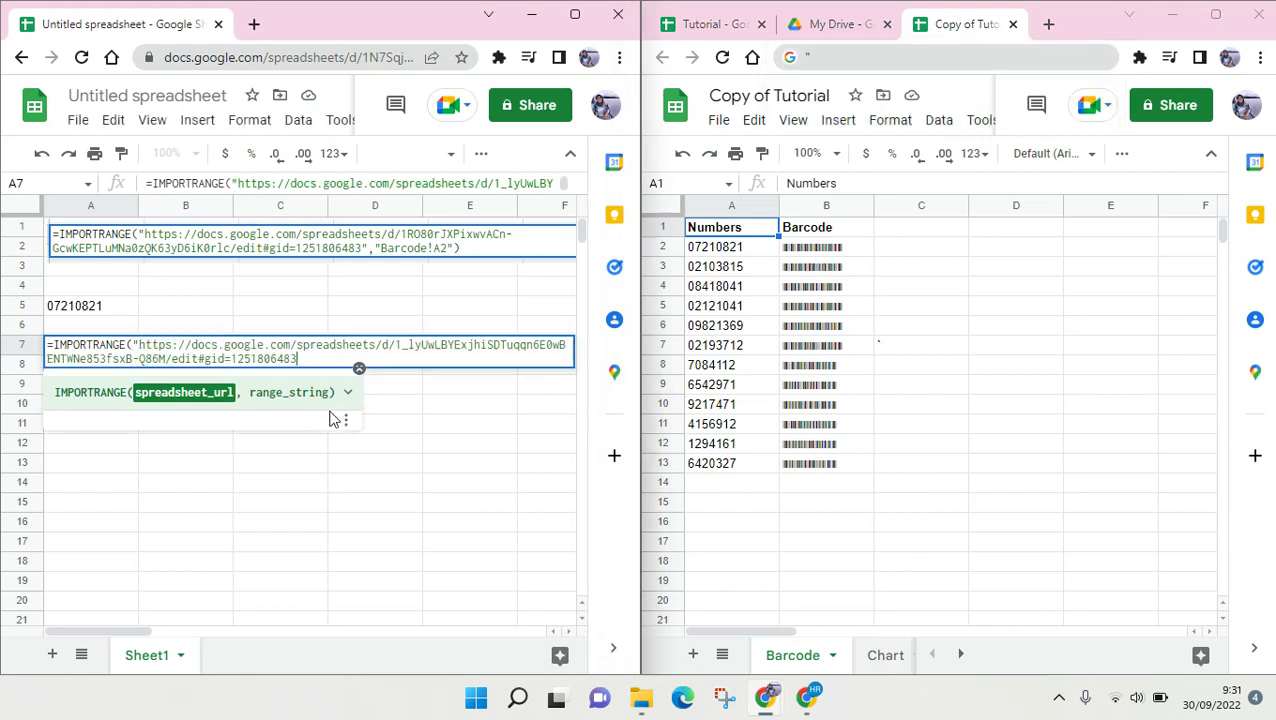
pyautogui.write('",')
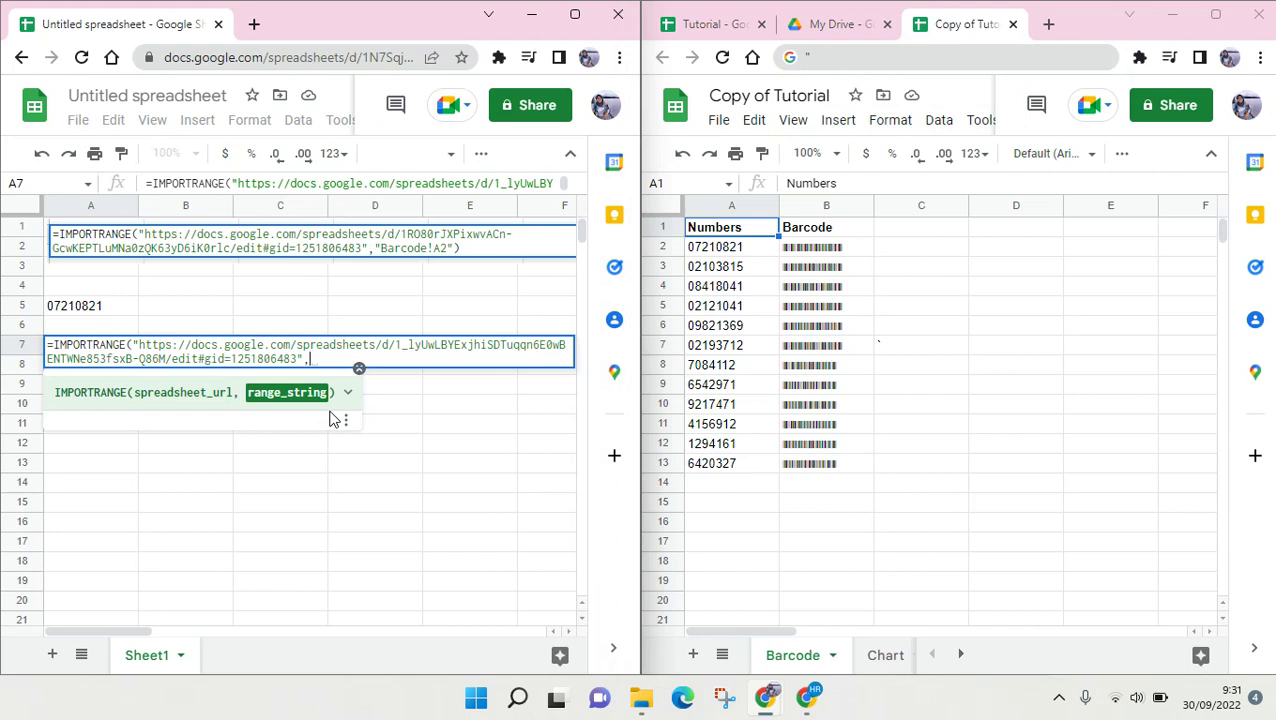
pyautogui.write('"Barcode')
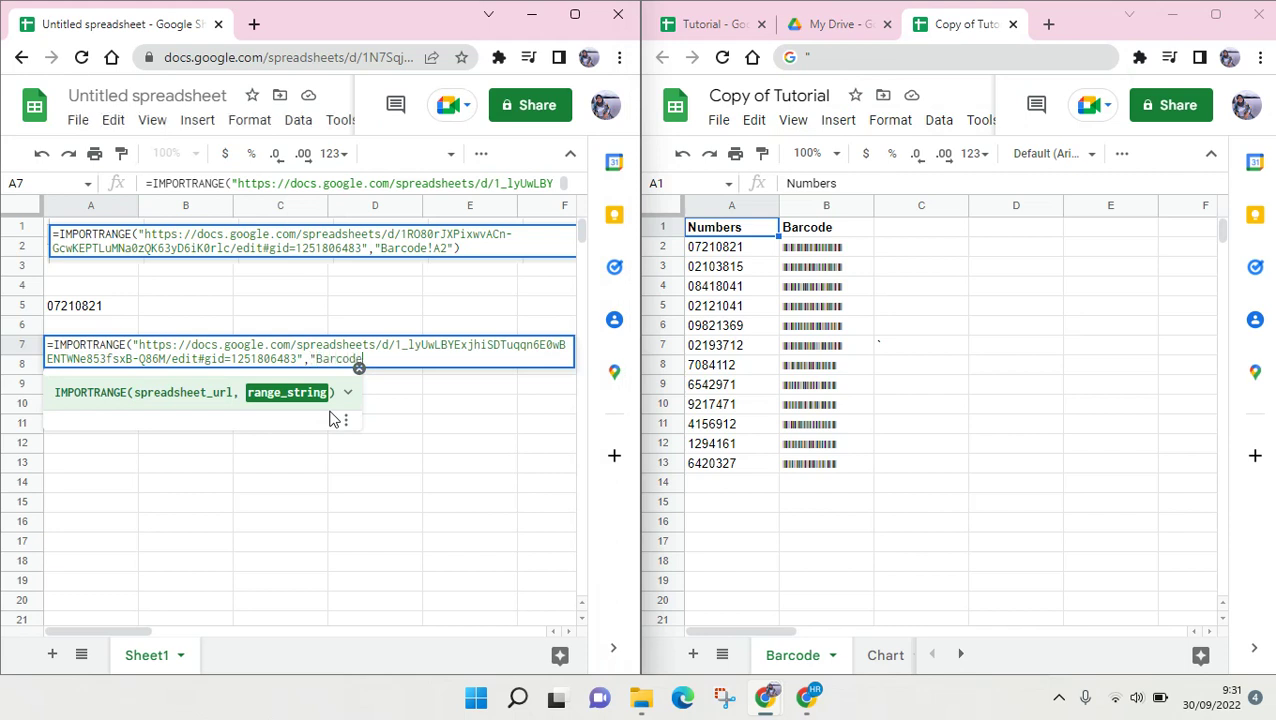
pyautogui.write('!A2")')
pyautogui.press('Return')
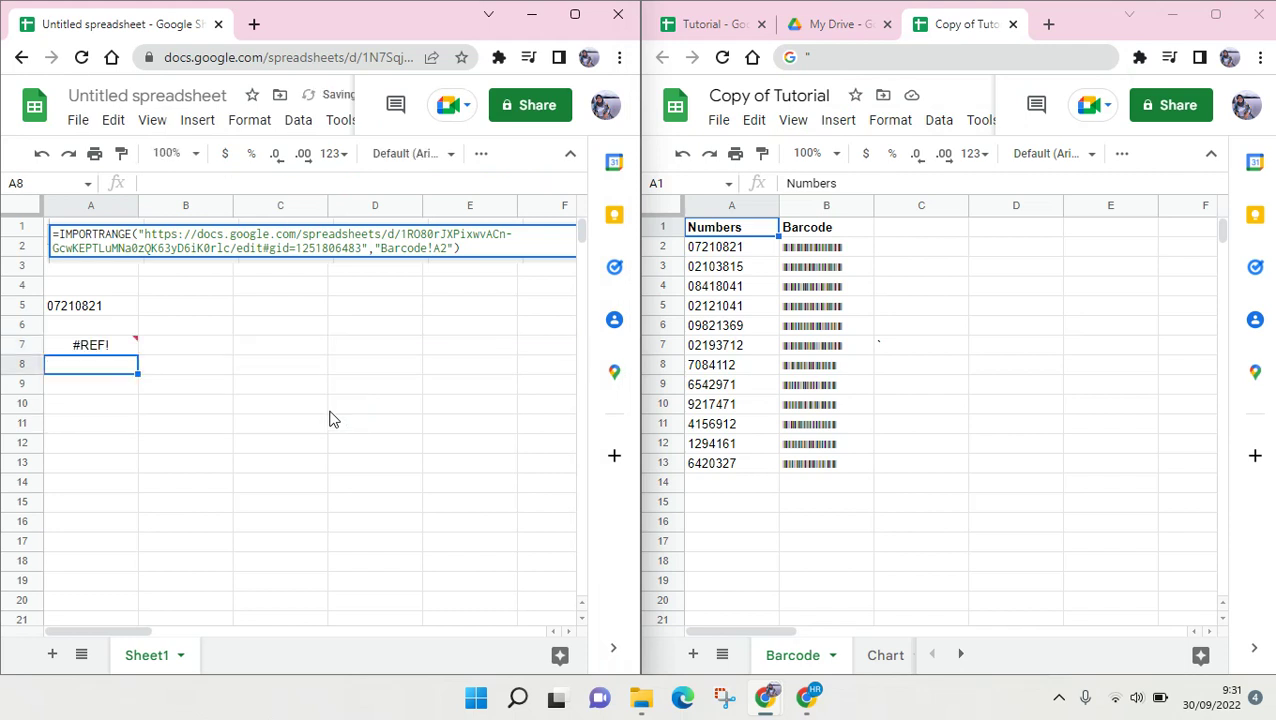
# - Allow access between the sheets so A7 displays 07210821, comparing it with A5
pyautogui.click(116, 345)
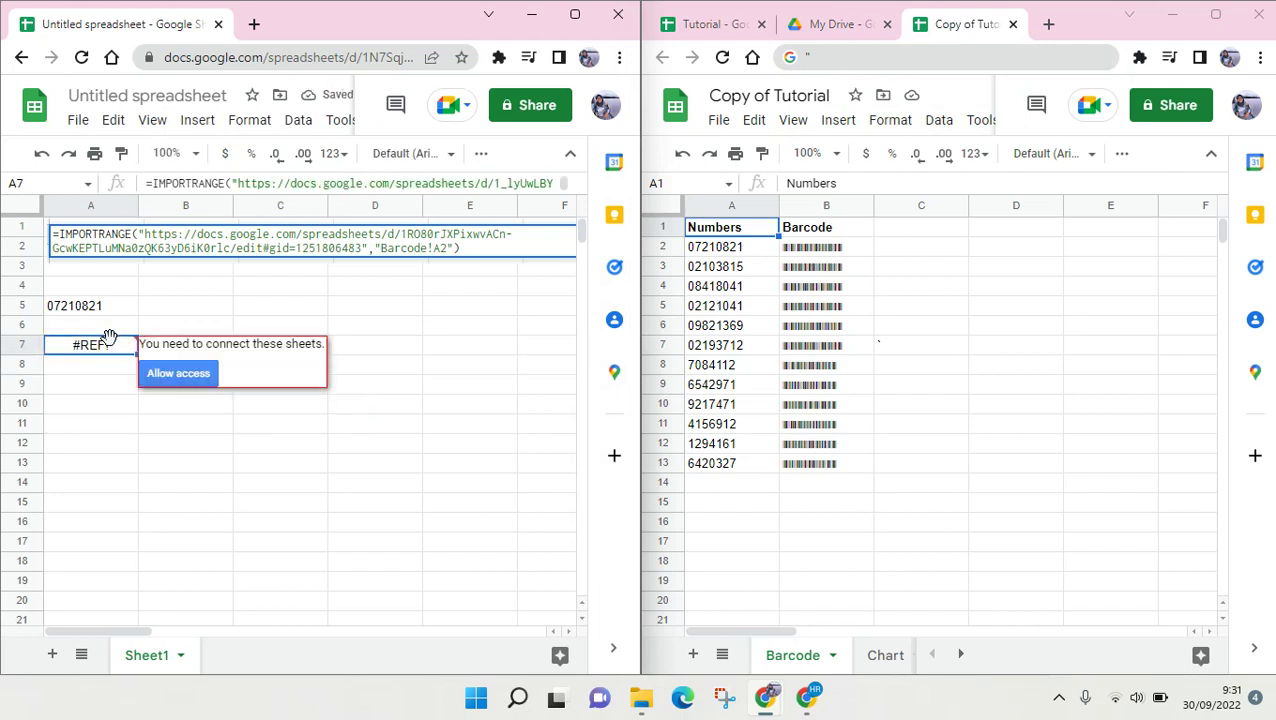
pyautogui.click(163, 378)
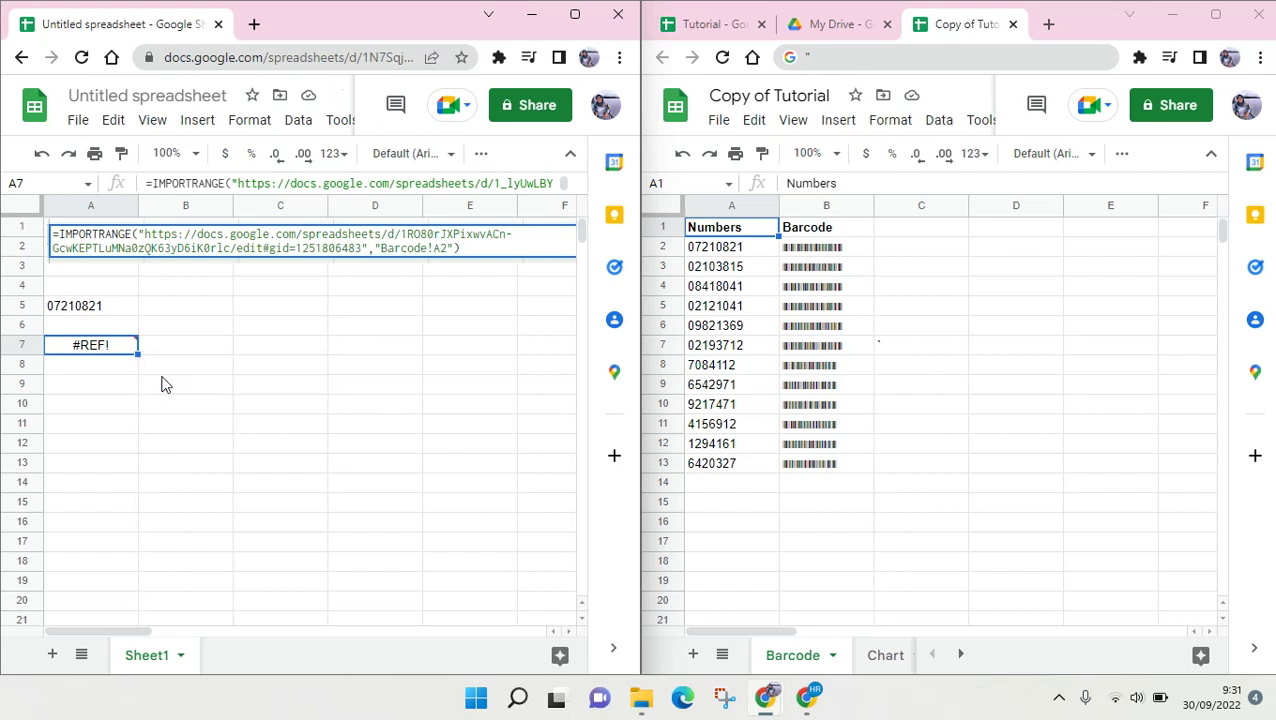
pyautogui.click(107, 308)
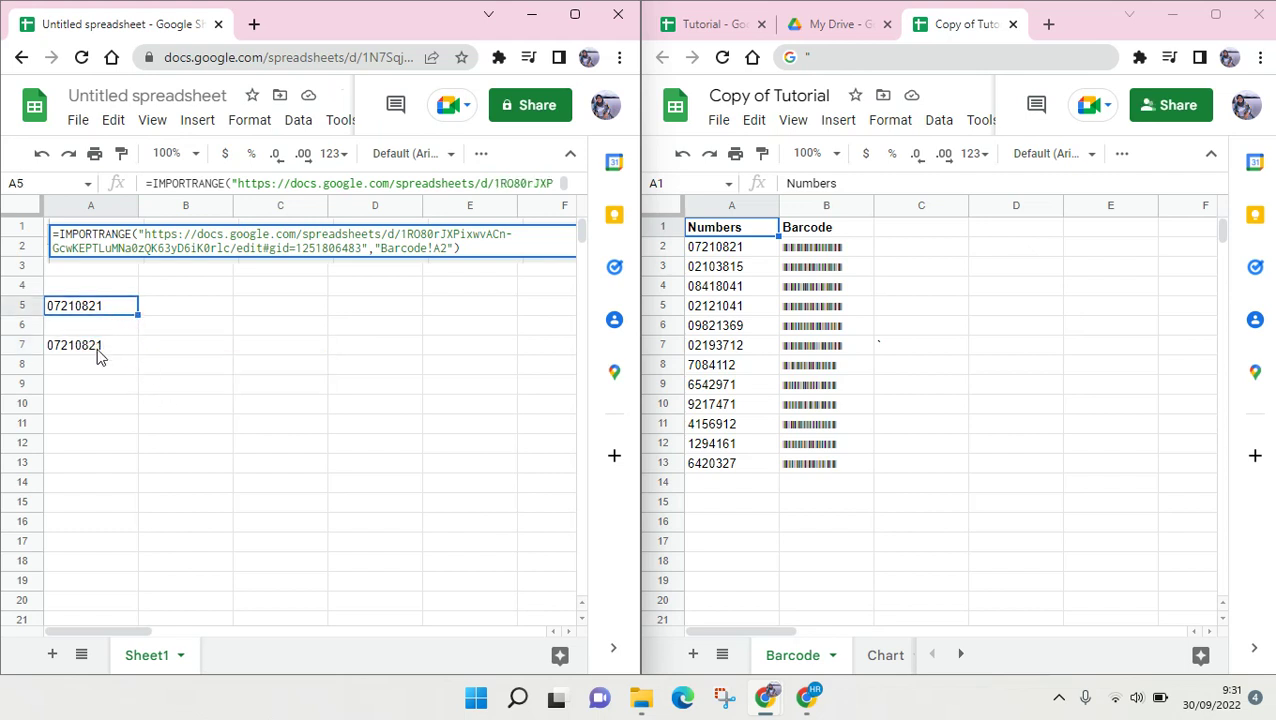
pyautogui.click(98, 350)
pyautogui.click(796, 14)
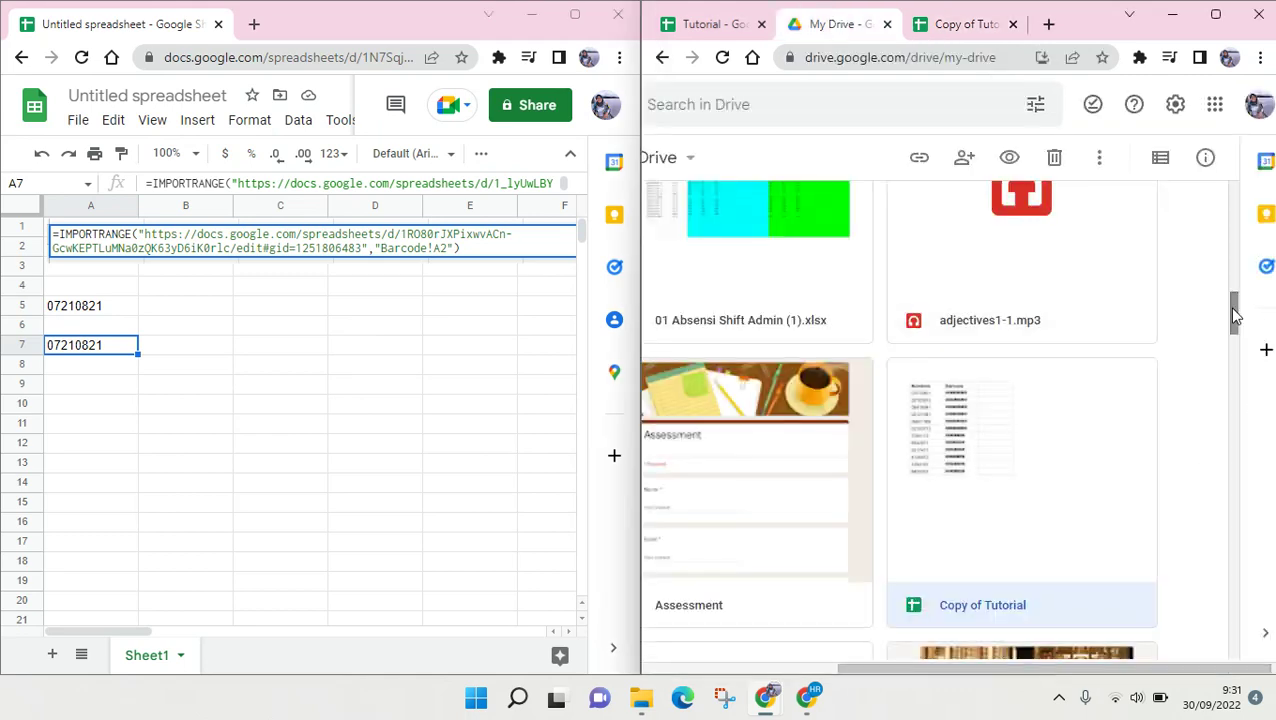
# - Check the original Tutorial sheet, then bring the Copy of Tutorial back into view
pyautogui.moveTo(1233, 315); pyautogui.dragTo(1225, 188)
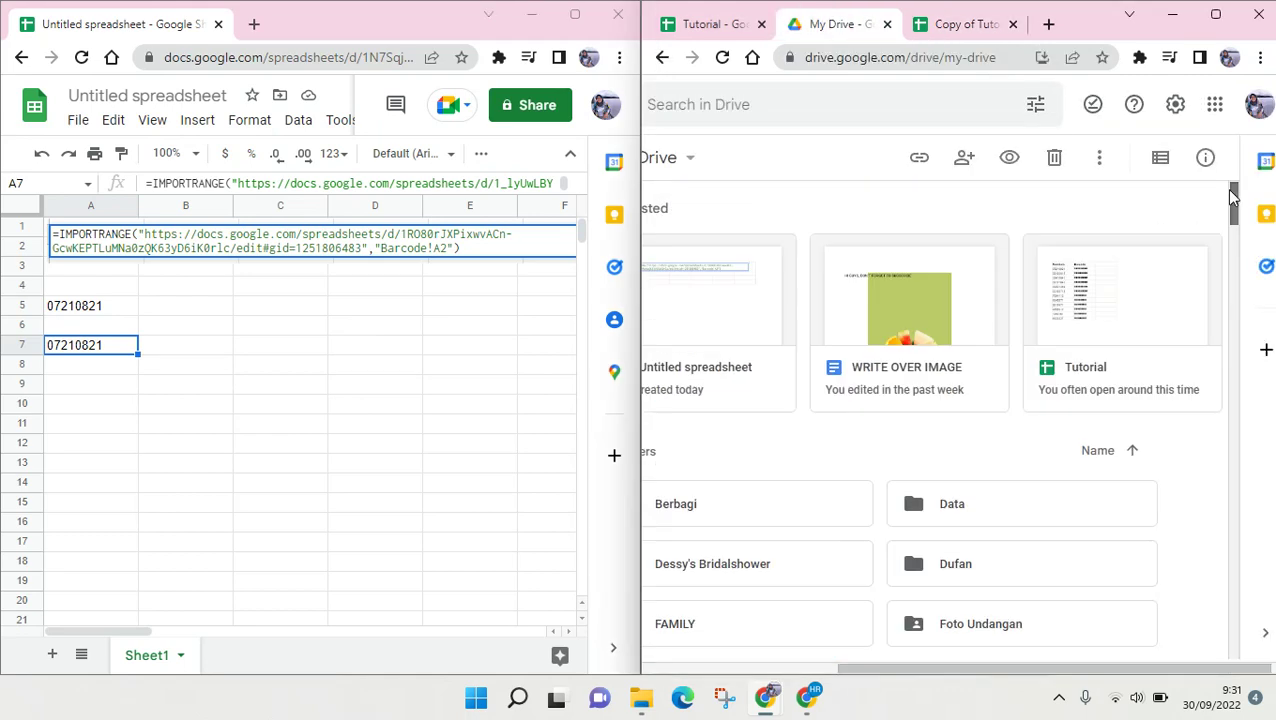
pyautogui.click(714, 24)
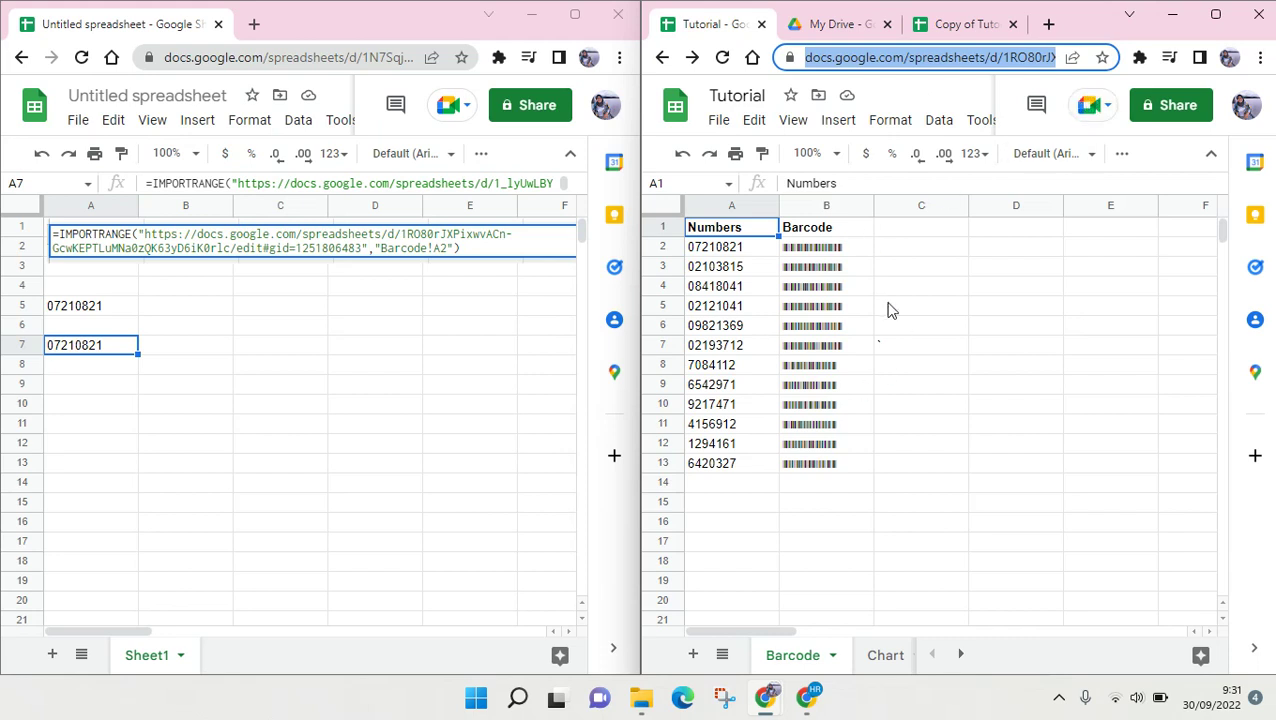
pyautogui.click(995, 24)
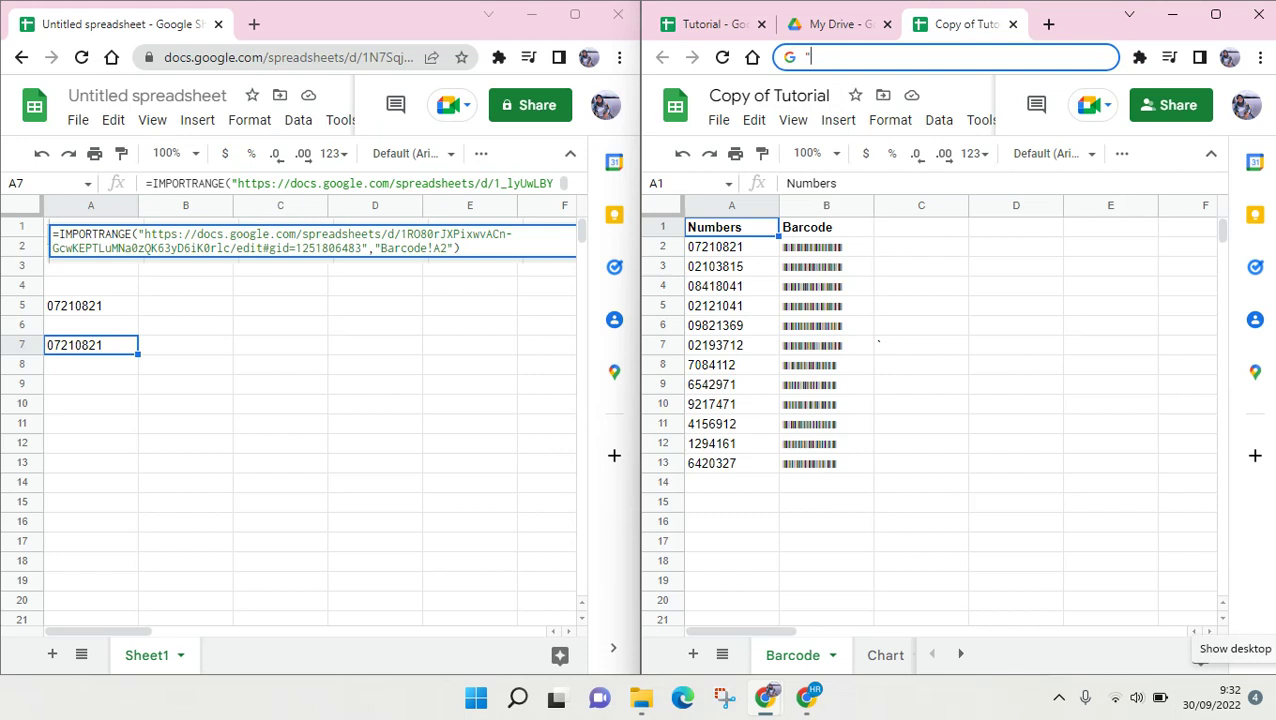
pyautogui.click(965, 708)
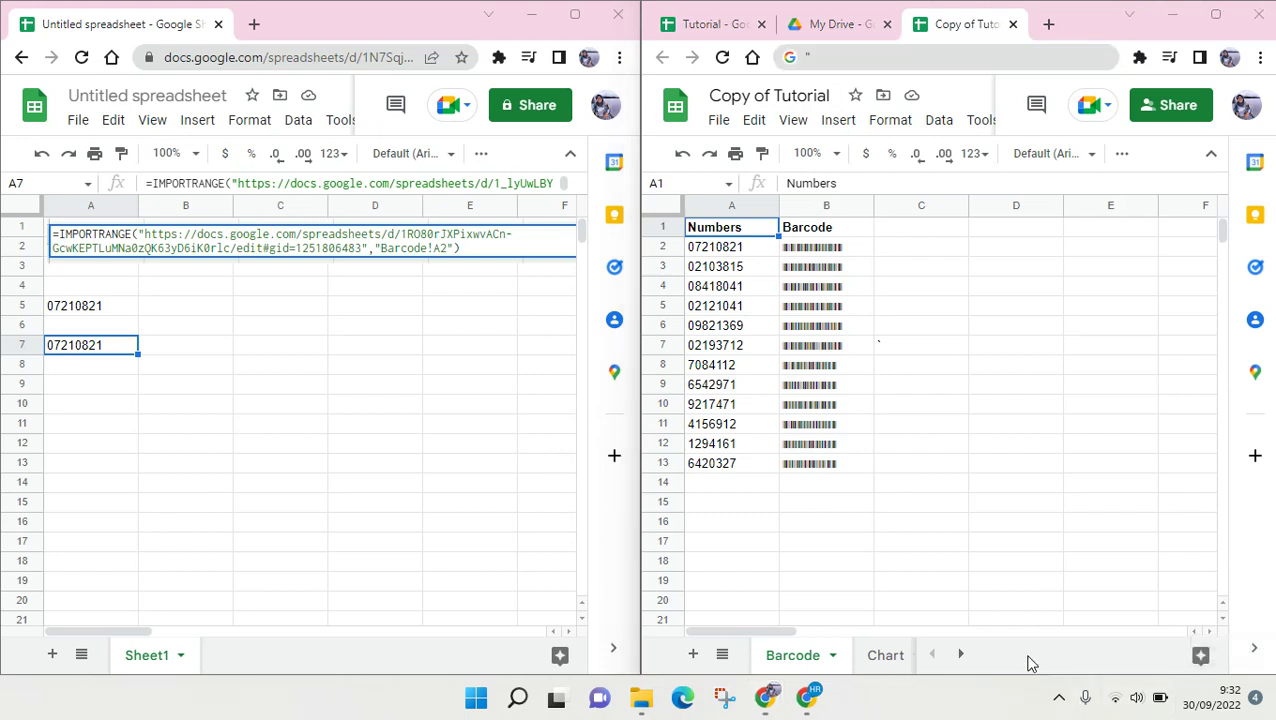